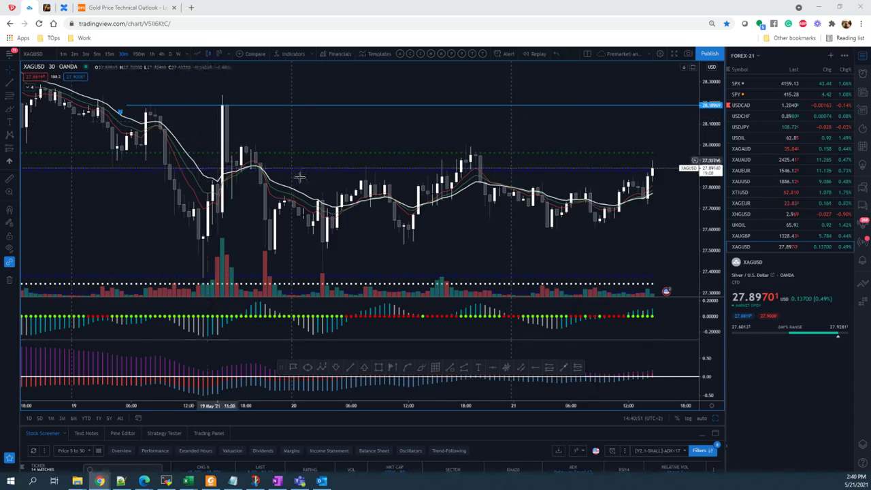
# Step: Switch the charts from silver to gold XAUUSD from the watchlist
pyautogui.click(759, 179)
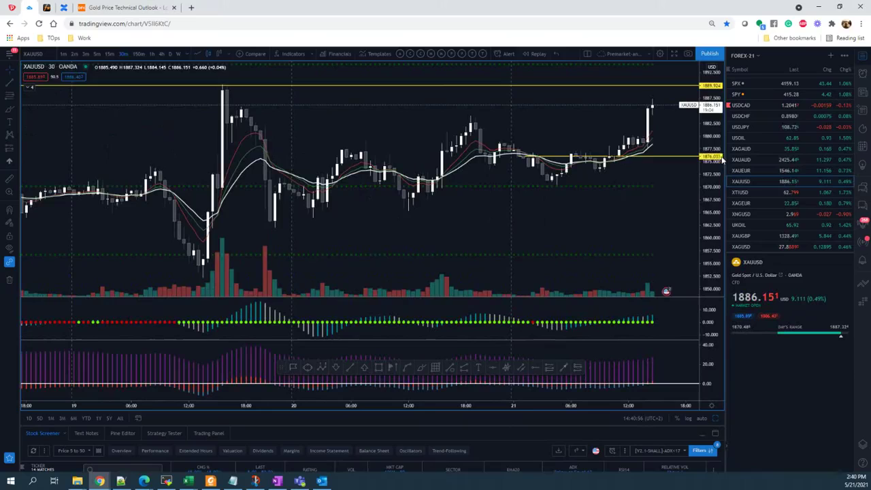
pyautogui.scroll(-2, 623, 214)
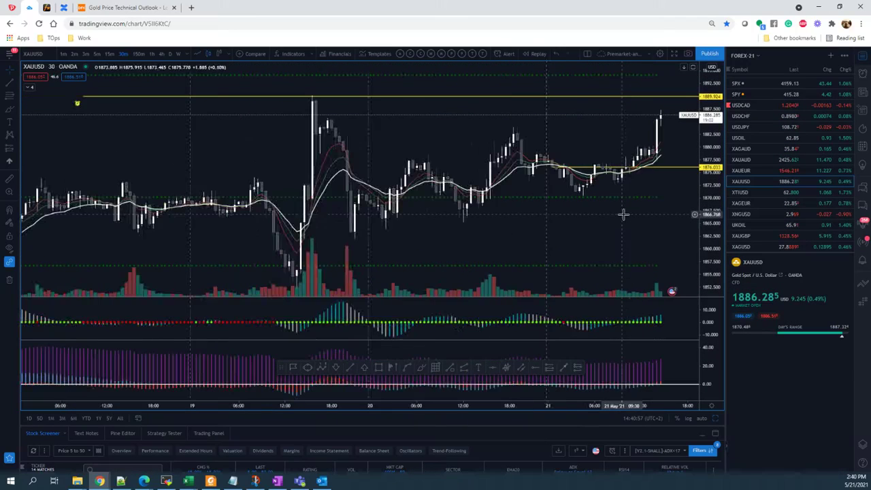
pyautogui.scroll(1, 388, 227)
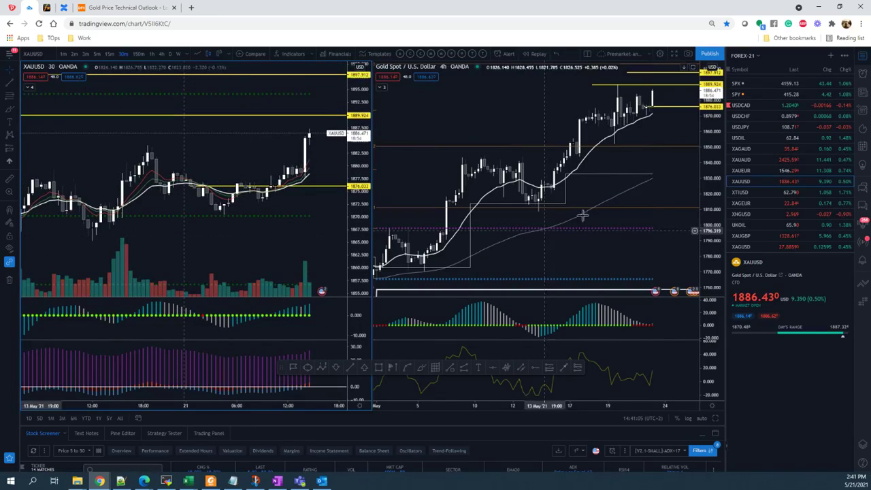
# Step: Draw the right 4-hour gold chart in Heikin Ashi candles and make the left 30-minute chart active
pyautogui.click(219, 55)
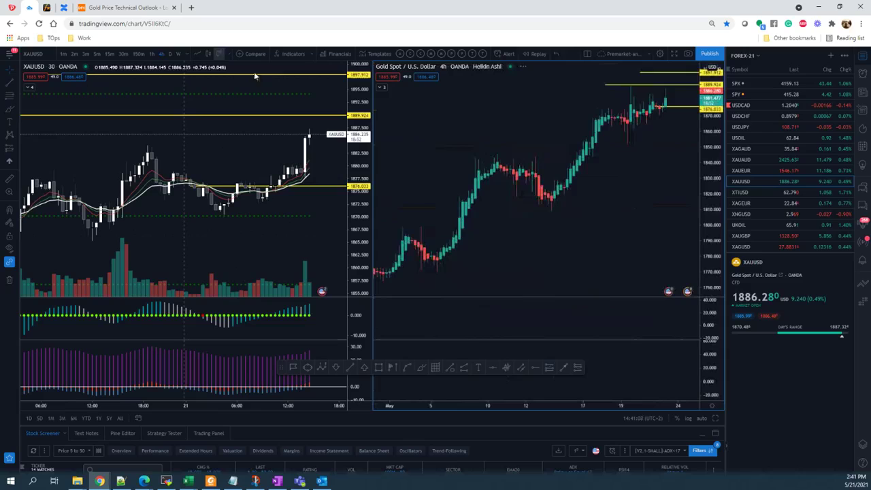
pyautogui.scroll(3, 670, 171)
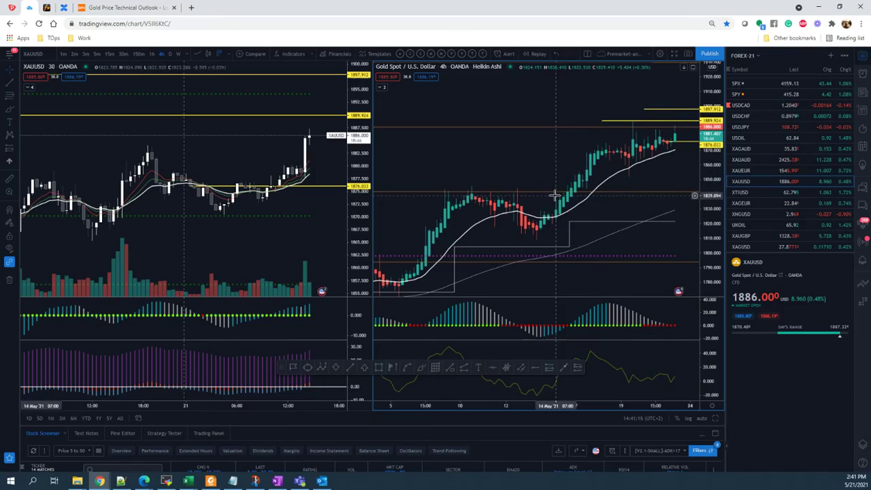
pyautogui.click(274, 222)
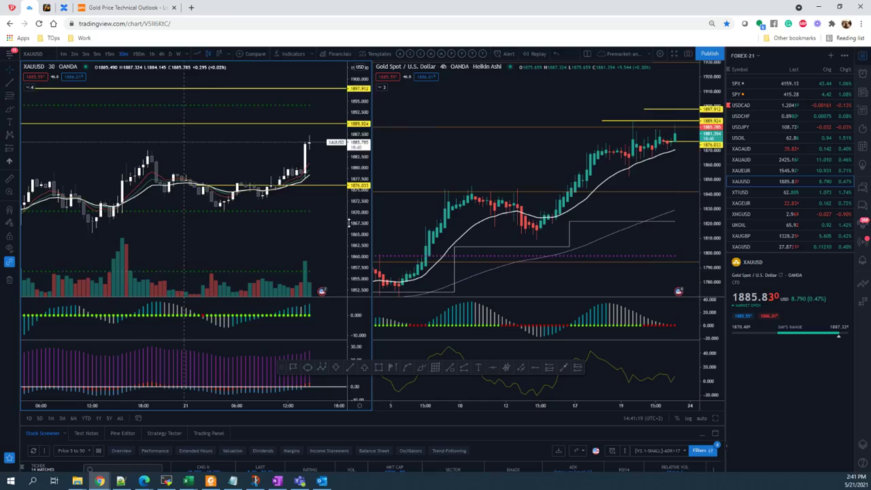
# Step: Compare the left gold chart on 1-hour and 30-minute candles, zooming and panning the view
pyautogui.click(155, 54)
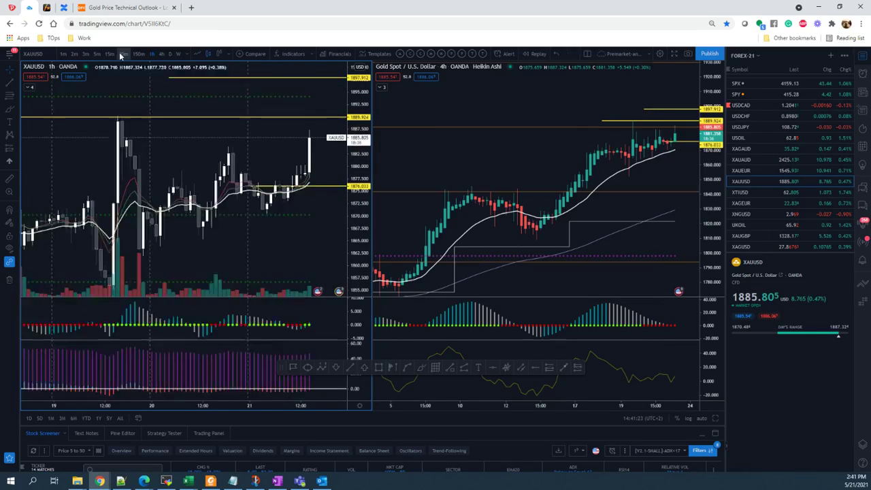
pyautogui.click(122, 54)
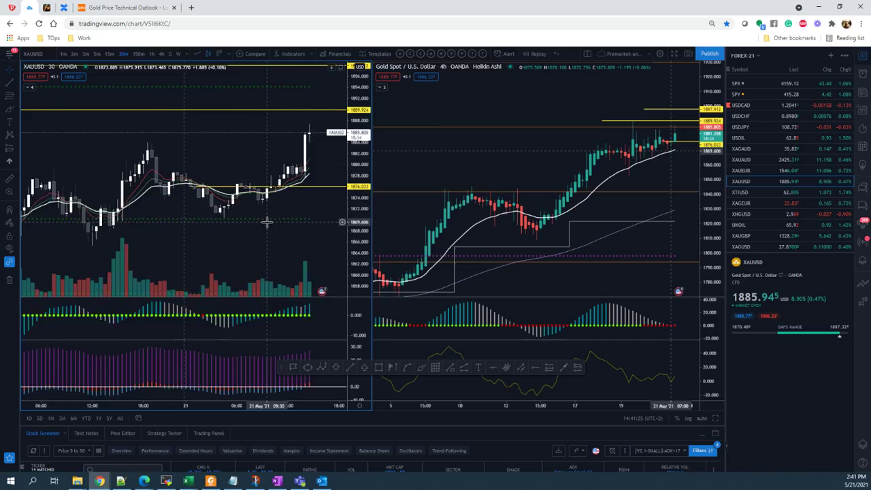
pyautogui.scroll(-3, 262, 224)
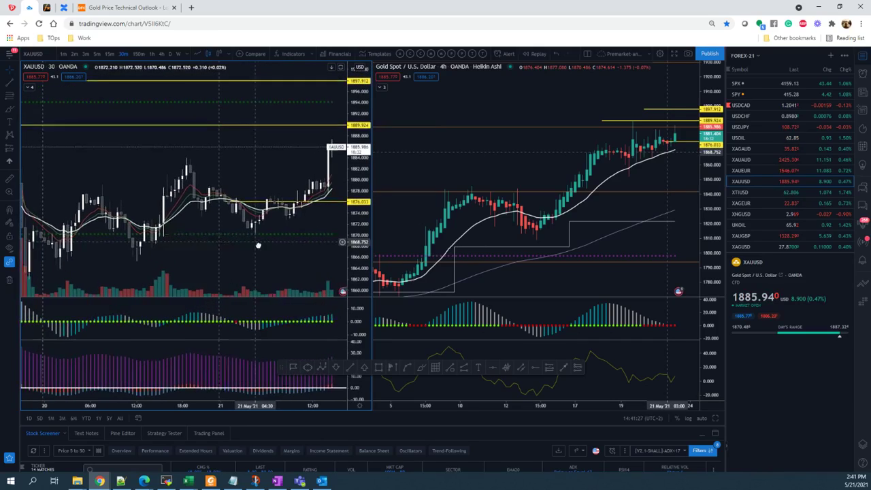
pyautogui.moveTo(252, 241); pyautogui.dragTo(220, 230)
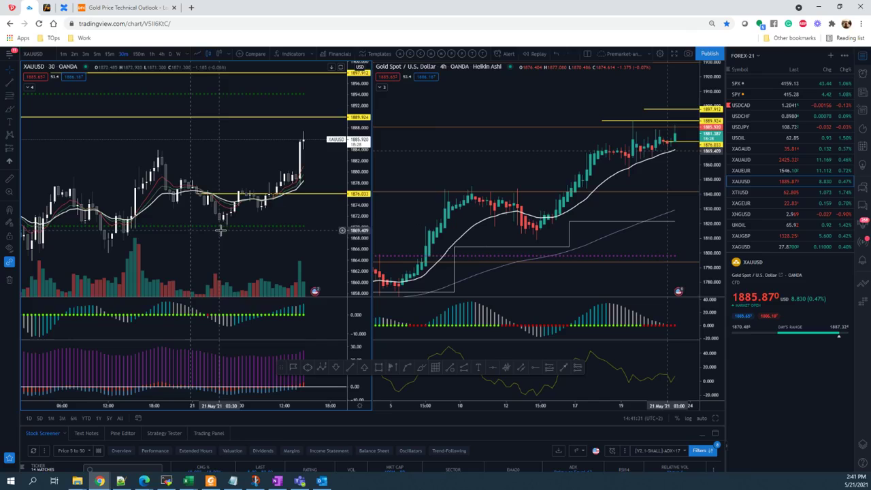
pyautogui.scroll(-3, 225, 231)
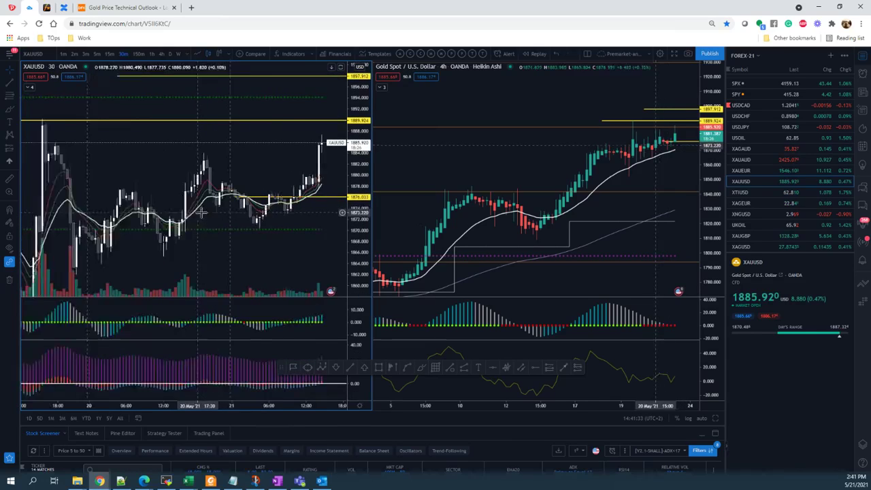
pyautogui.scroll(-3, 202, 213)
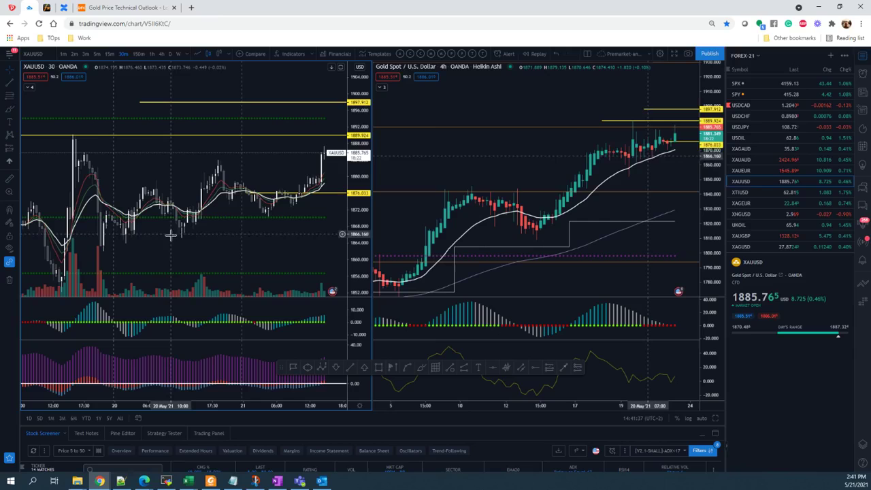
pyautogui.scroll(1, 239, 232)
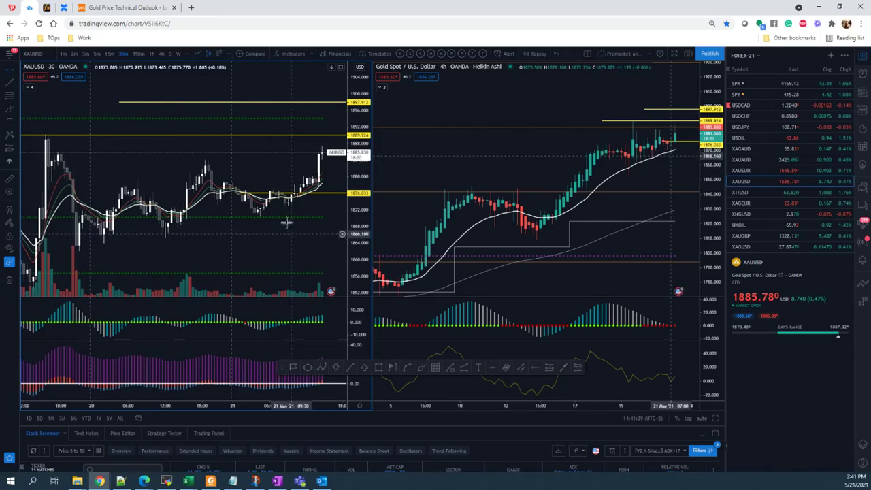
# Step: Check the hourly view once more and return the left chart to 30-minute candles, zoomed in
pyautogui.click(152, 53)
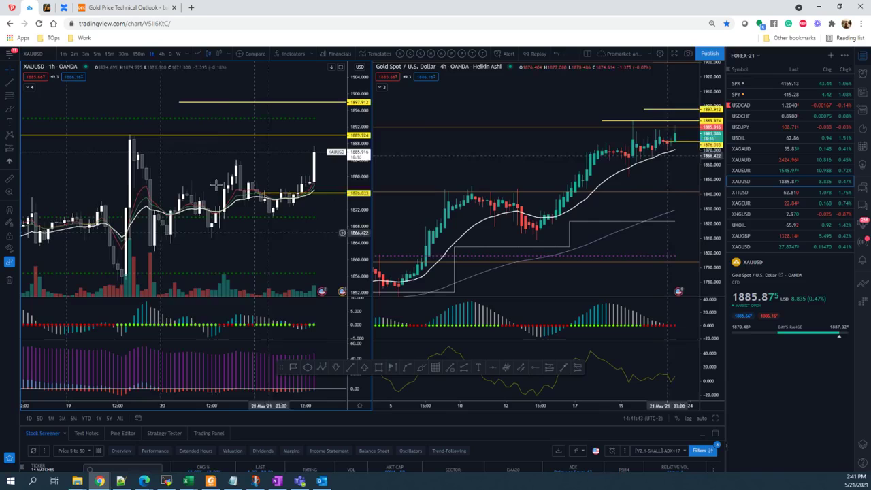
pyautogui.click(123, 54)
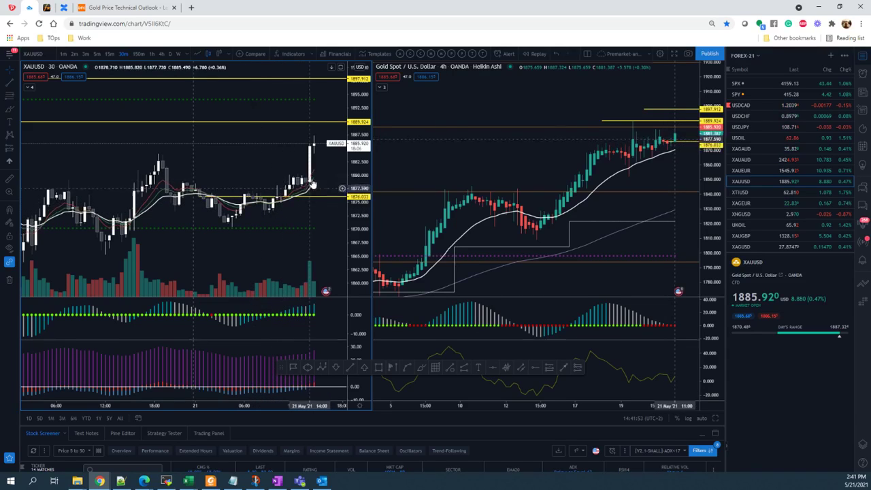
pyautogui.scroll(1, 306, 184)
pyautogui.scroll(1, 305, 183)
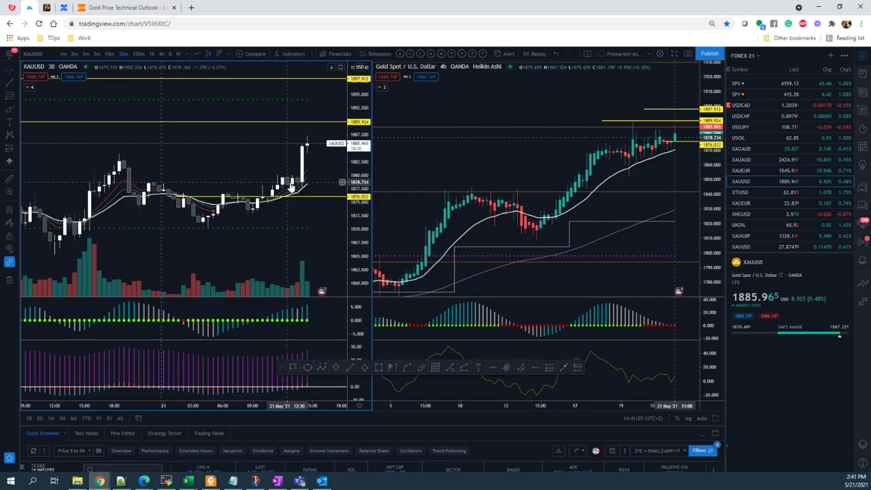
pyautogui.moveTo(344, 193); pyautogui.dragTo(344, 188)
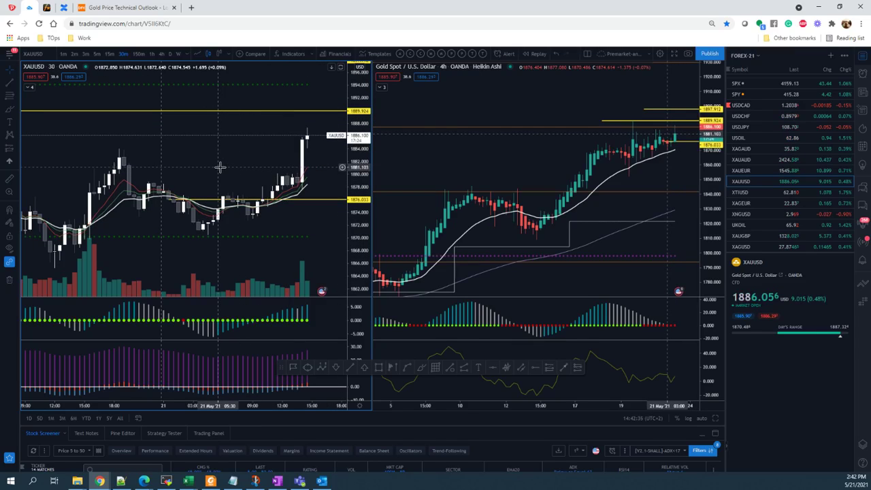
pyautogui.moveTo(219, 167); pyautogui.dragTo(228, 172)
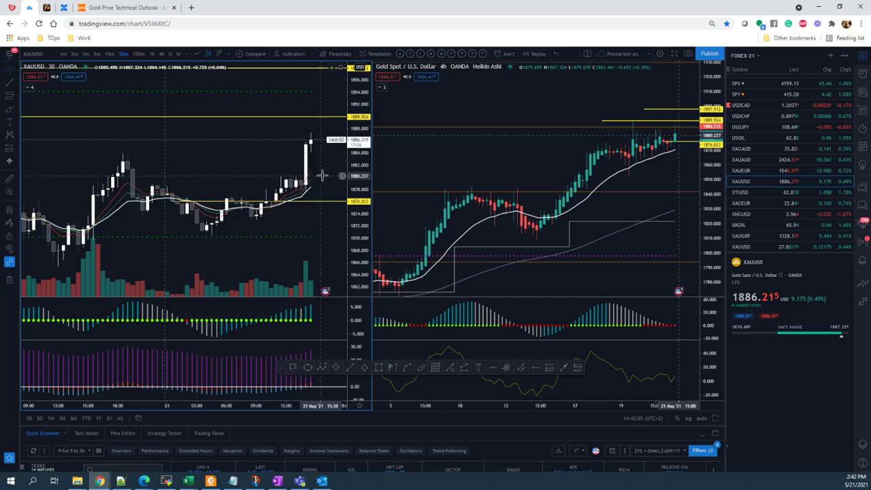
# Step: Move the top yellow target line on the XAUUSD 30-minute chart to about 1897.912
pyautogui.scroll(-5, 342, 132)
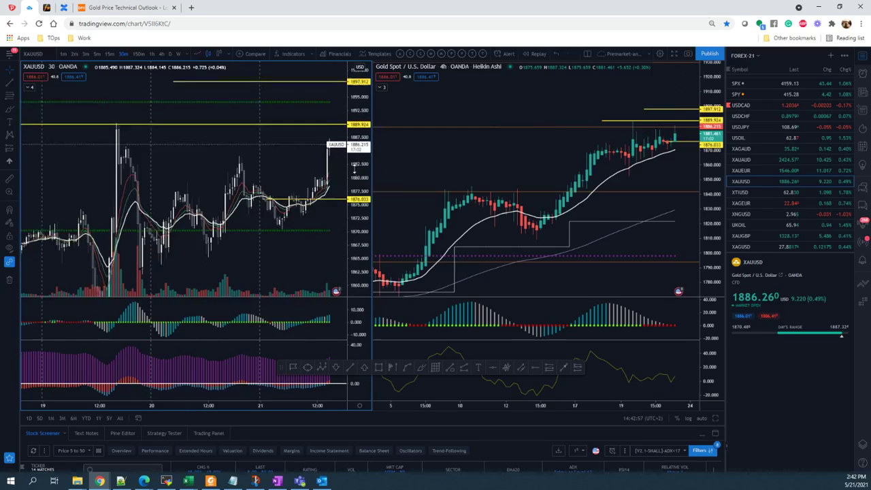
pyautogui.scroll(5, 313, 146)
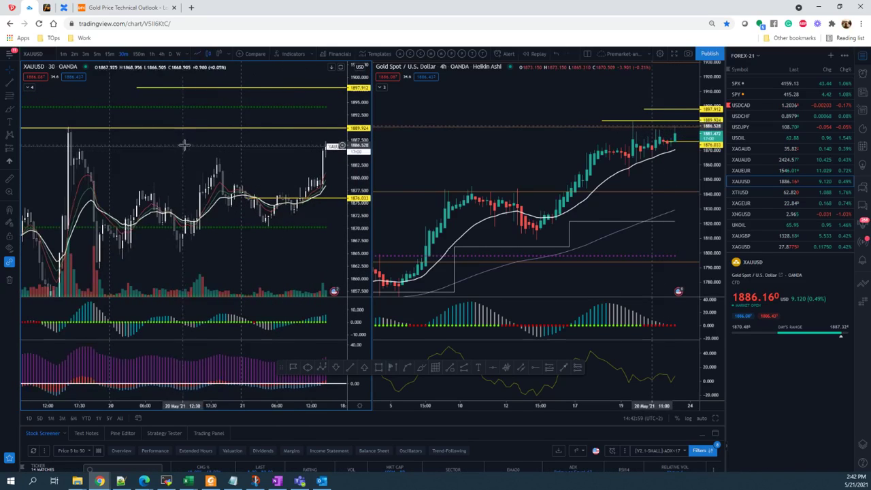
pyautogui.scroll(-3, 204, 154)
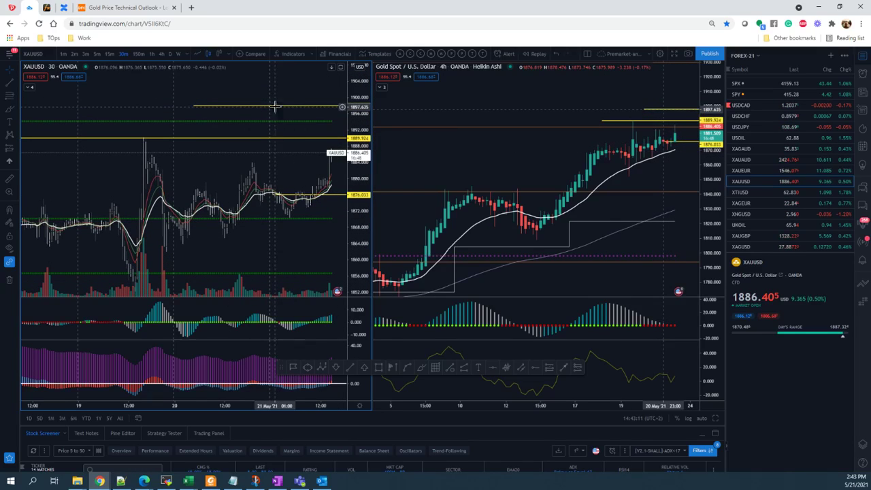
pyautogui.moveTo(287, 109); pyautogui.dragTo(294, 104)
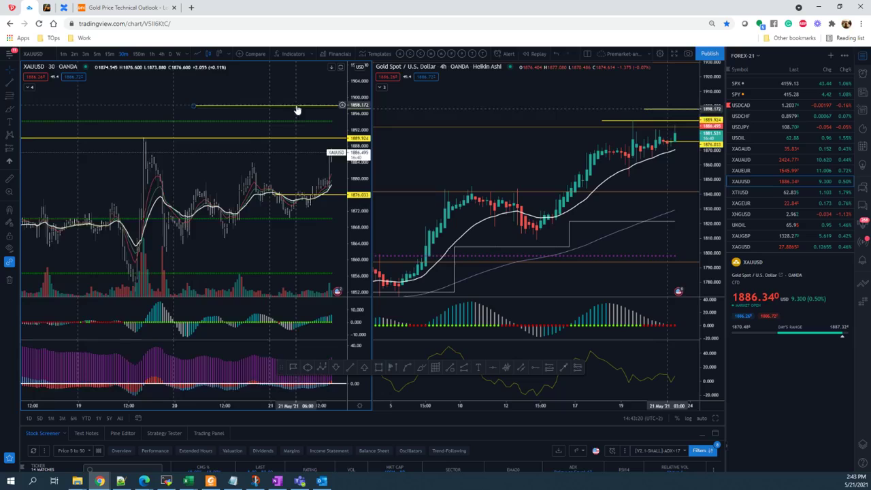
pyautogui.moveTo(296, 110); pyautogui.dragTo(297, 111)
pyautogui.scroll(4, 293, 123)
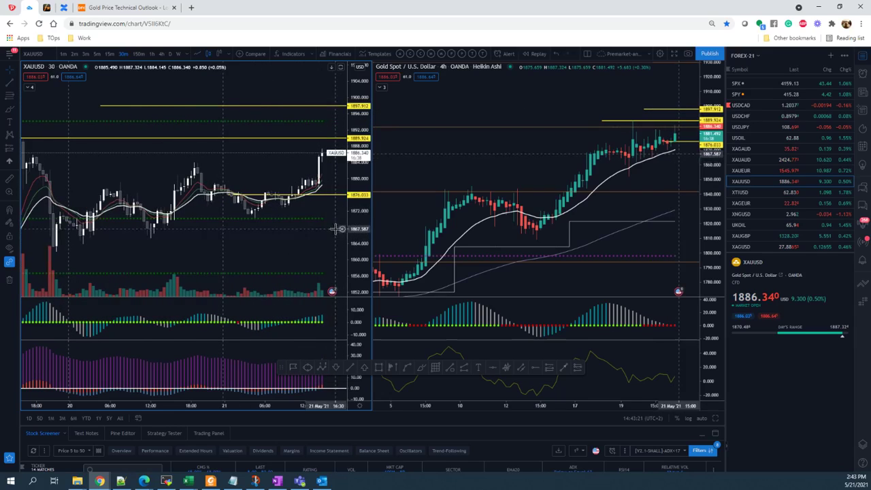
pyautogui.scroll(-3, 336, 229)
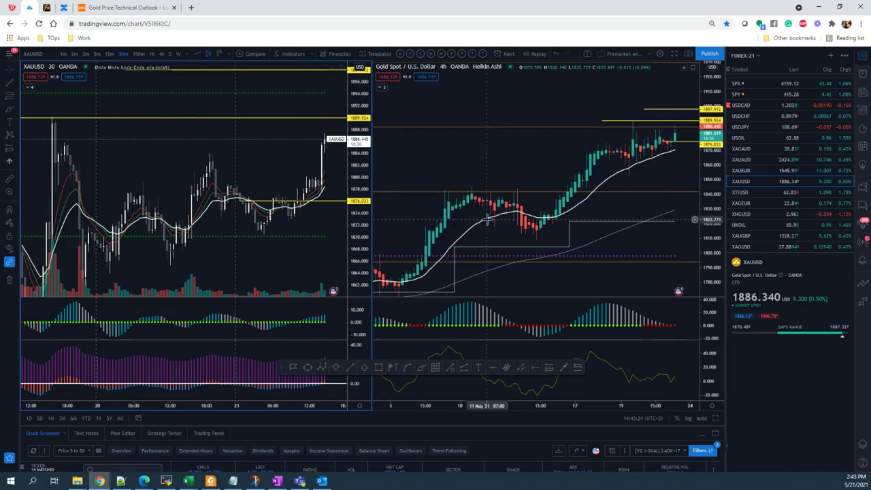
pyautogui.scroll(-2, 289, 224)
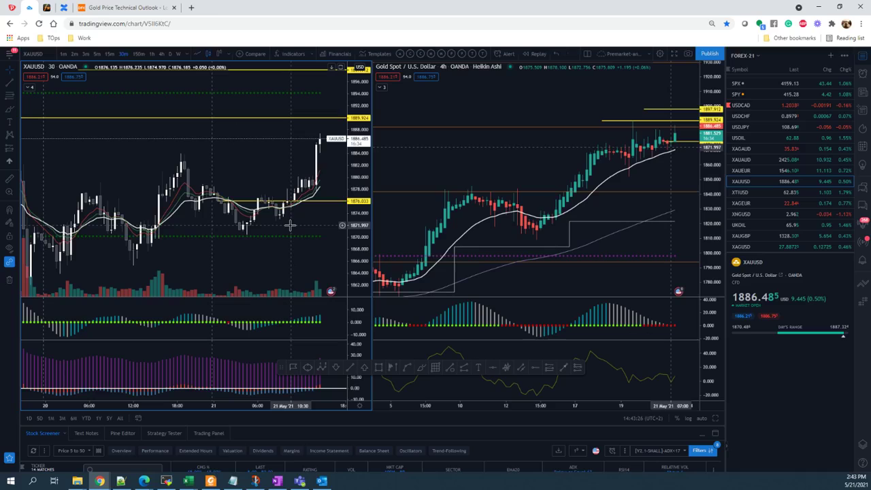
pyautogui.scroll(-2, 290, 225)
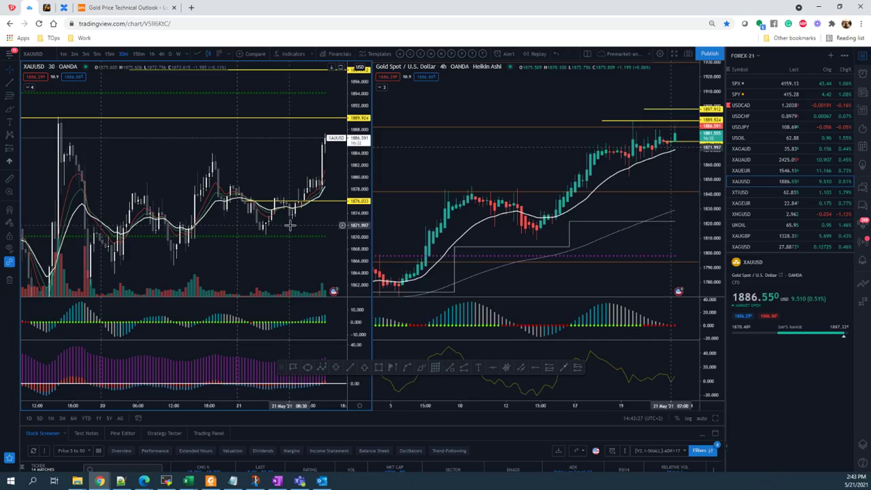
pyautogui.scroll(-2, 643, 194)
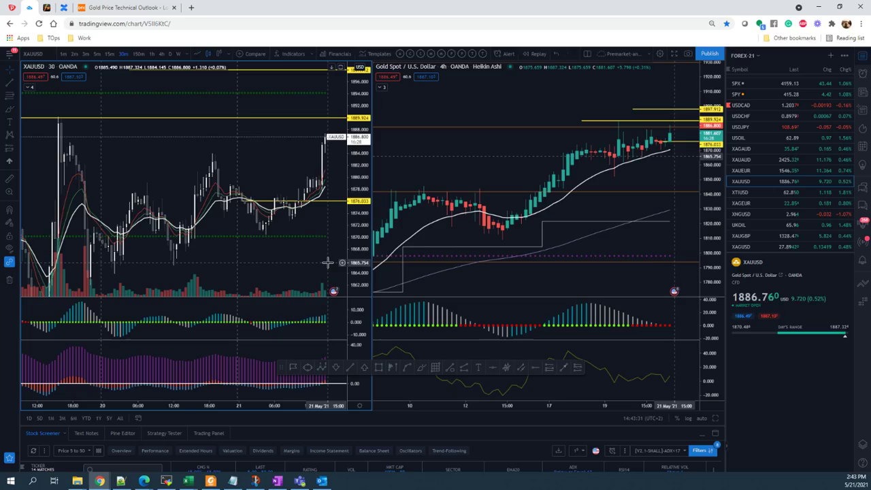
pyautogui.scroll(1, 326, 263)
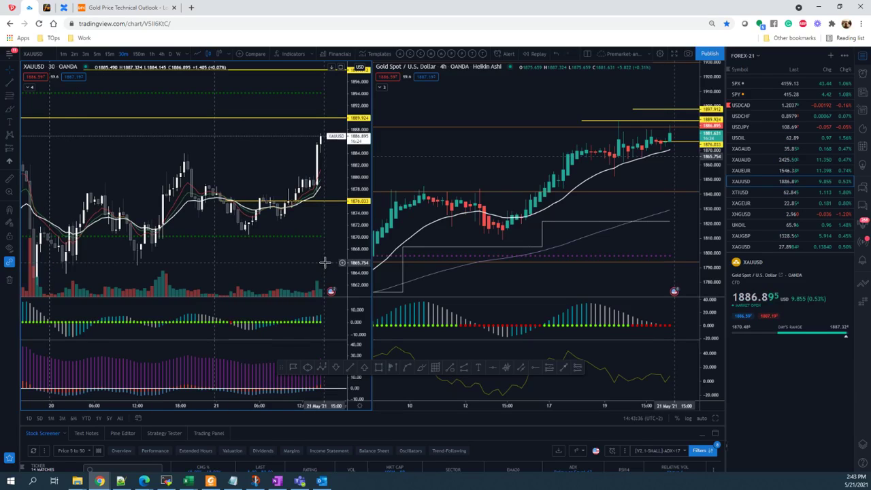
pyautogui.scroll(-3, 325, 263)
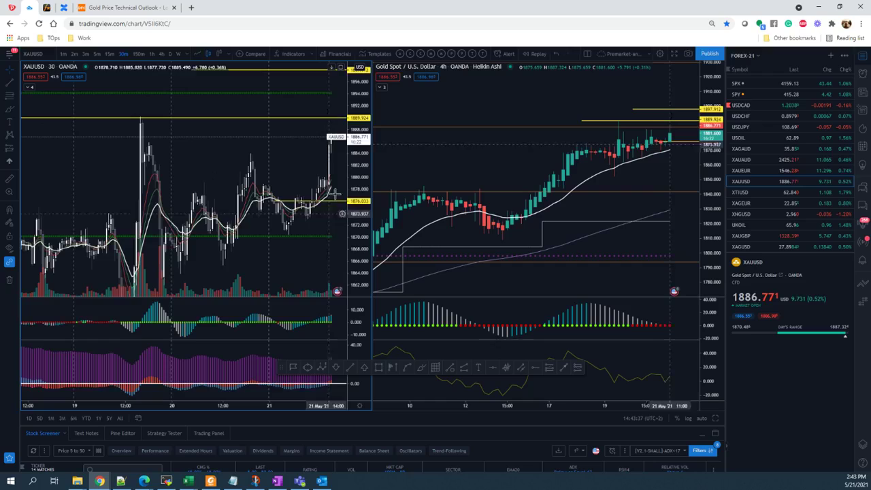
pyautogui.scroll(2, 303, 217)
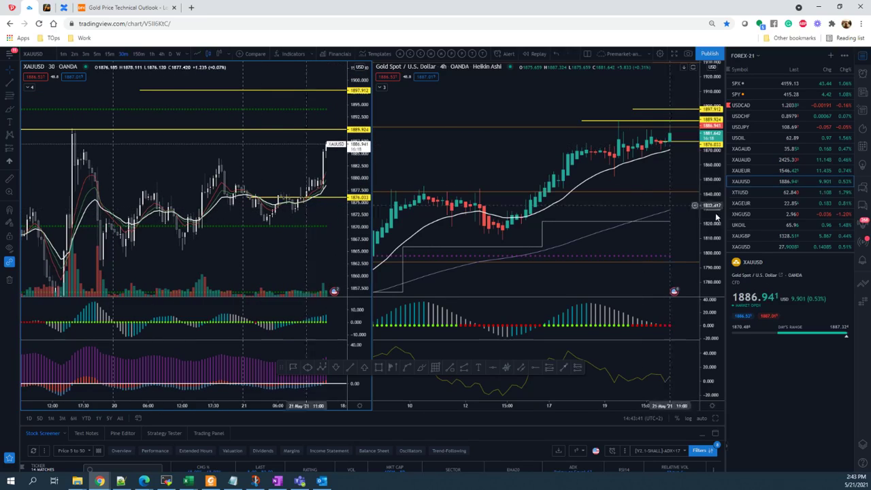
# Step: Load XAGUSD silver into both charts, zoom out the 4-hour view, and activate the left 30-minute chart
pyautogui.click(766, 246)
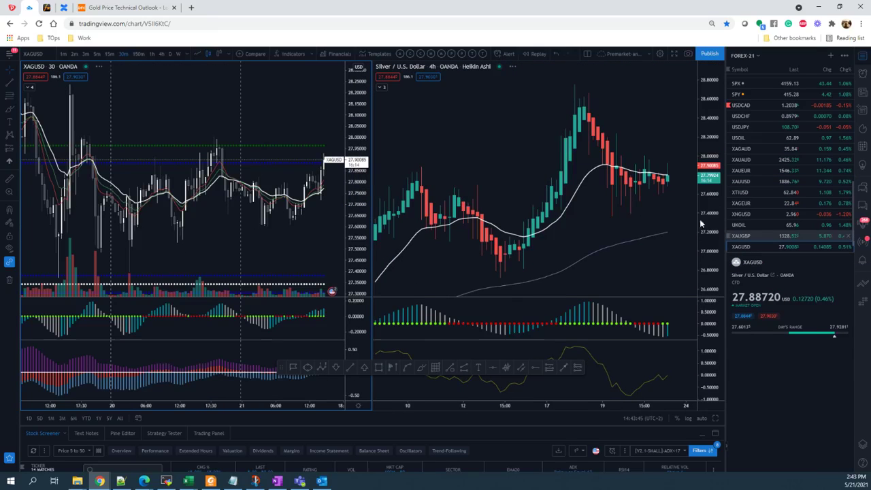
pyautogui.scroll(-5, 656, 224)
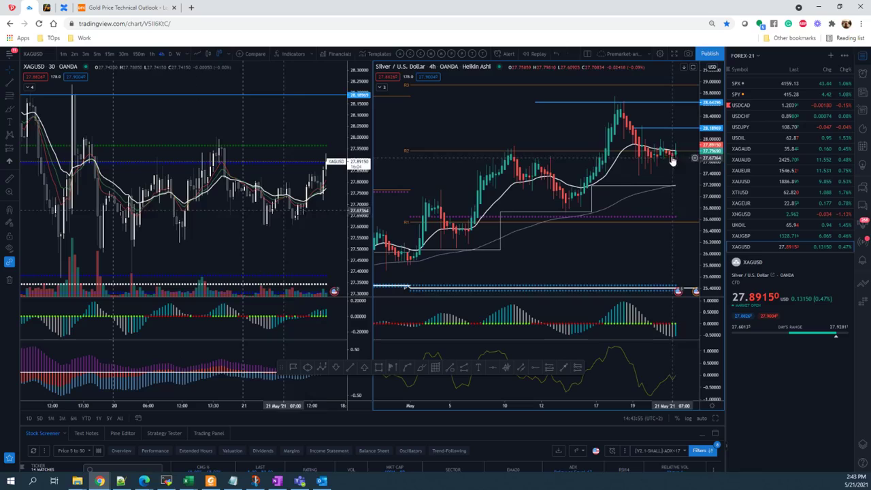
pyautogui.scroll(-2, 511, 252)
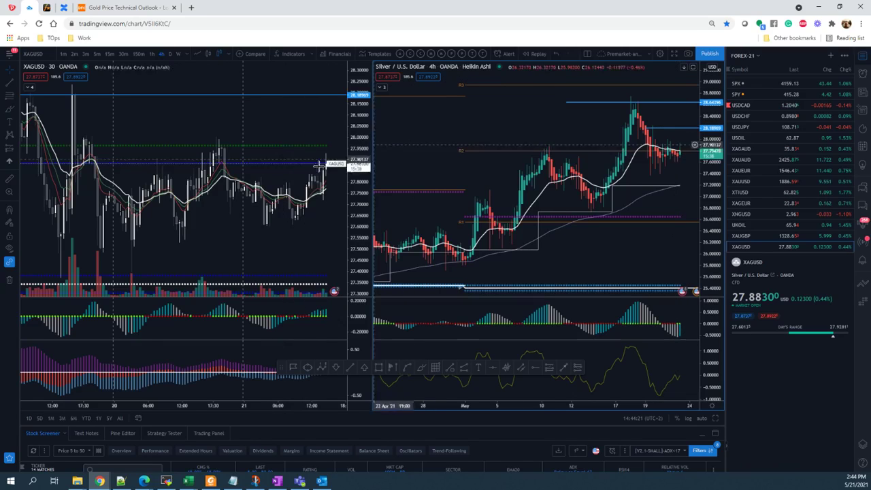
pyautogui.click(284, 243)
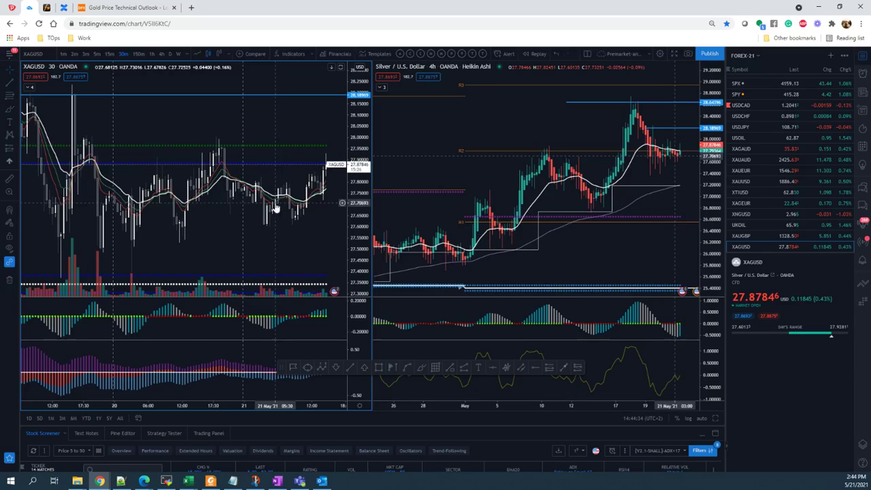
pyautogui.scroll(1, 299, 219)
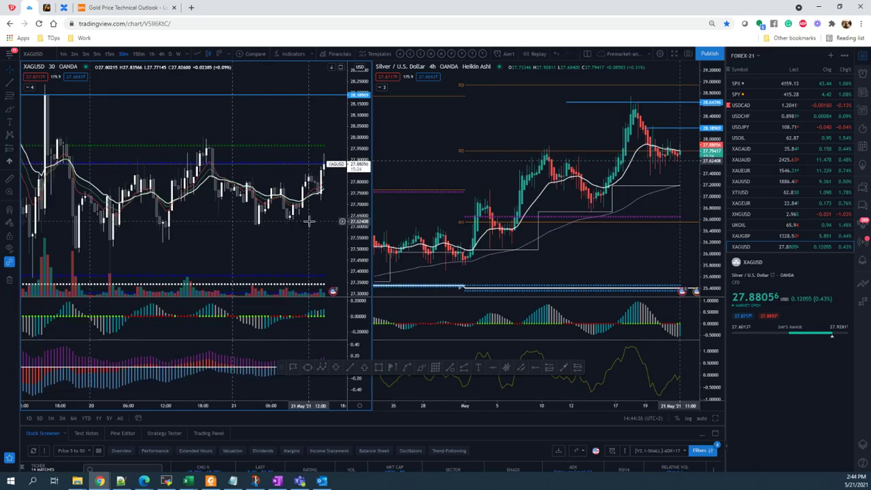
pyautogui.scroll(-1, 282, 232)
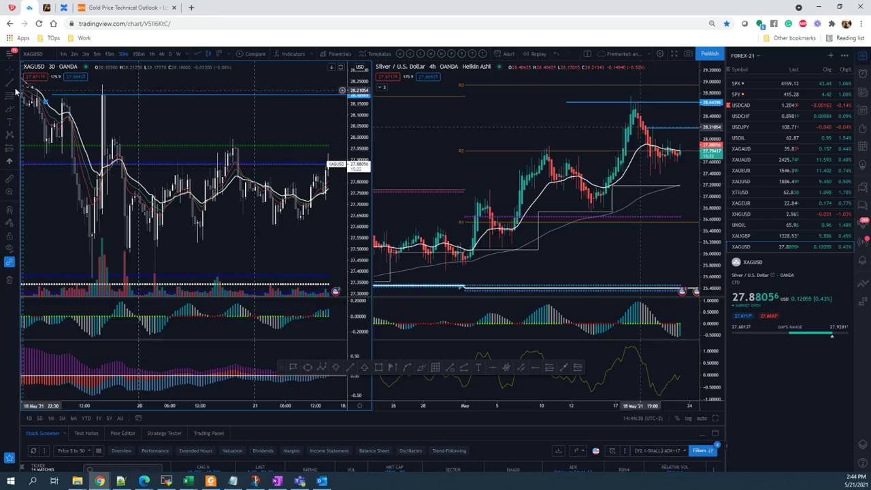
# Step: Draw an orange trendline along the silver lows on the XAGUSD 30-minute chart
pyautogui.moveTo(81, 277)
pyautogui.mouseDown()
pyautogui.moveTo(173, 277)
pyautogui.moveTo(177, 267)
pyautogui.mouseUp()
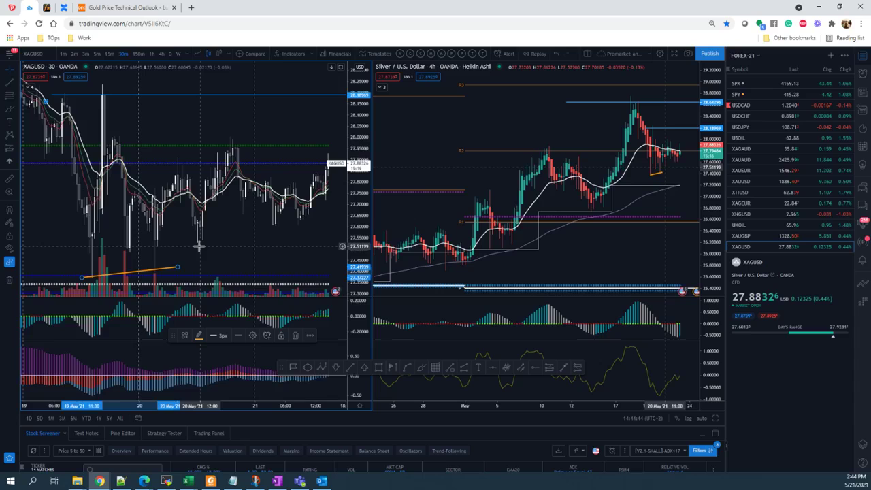
pyautogui.scroll(2, 199, 246)
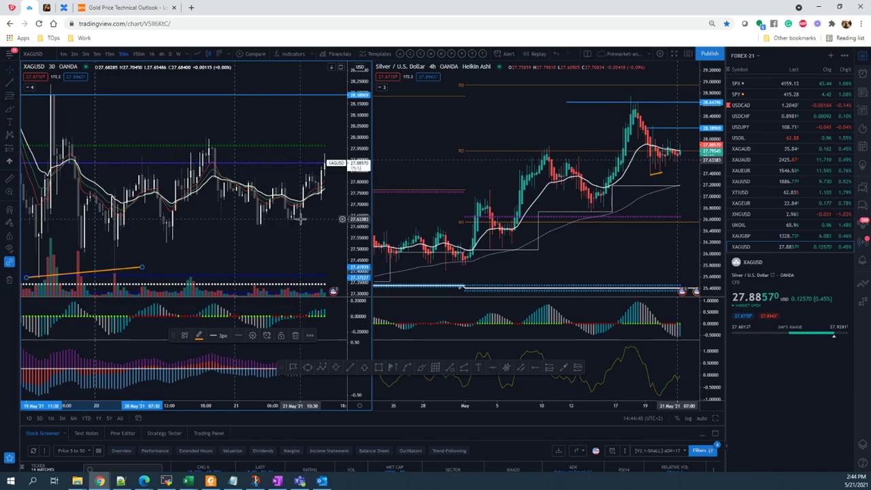
pyautogui.scroll(1, 292, 221)
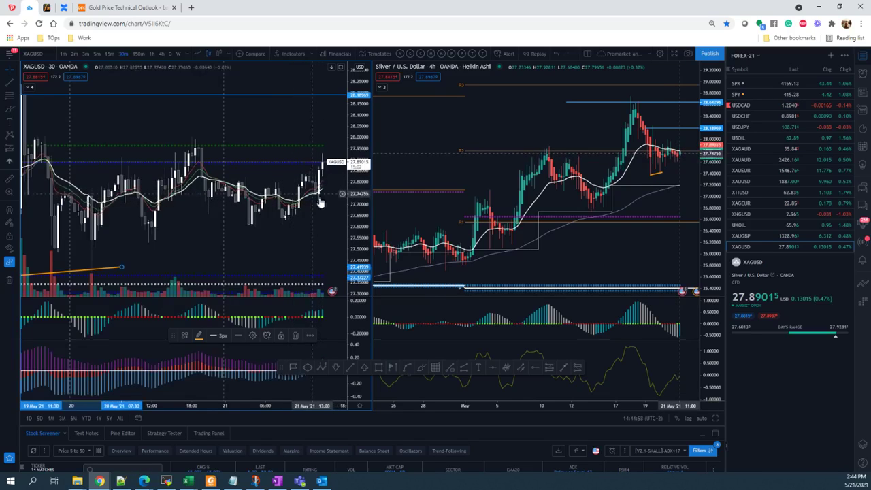
pyautogui.scroll(2, 300, 198)
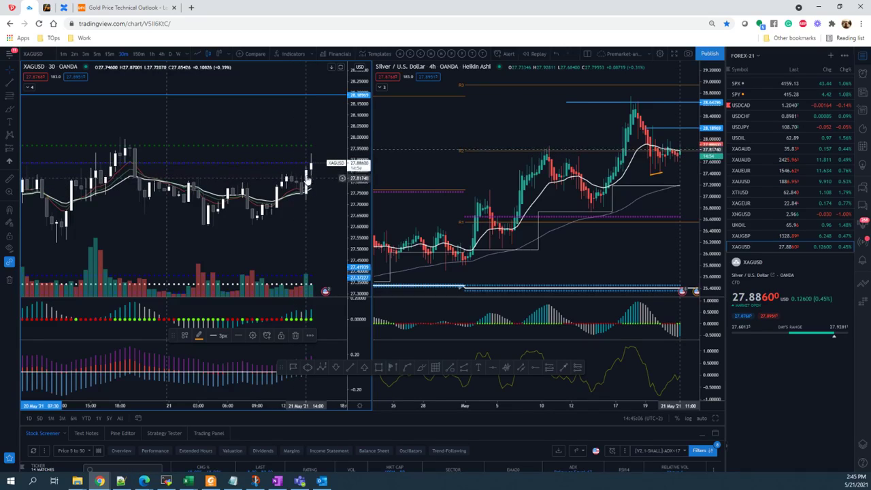
pyautogui.scroll(-2, 306, 178)
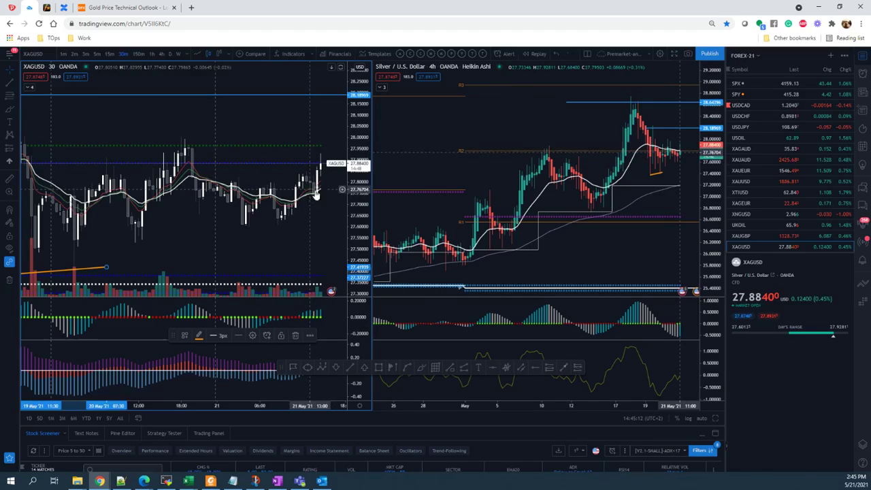
# Step: Draw a descending trendline from the earlier swing high to the latest candles
pyautogui.click(244, 176)
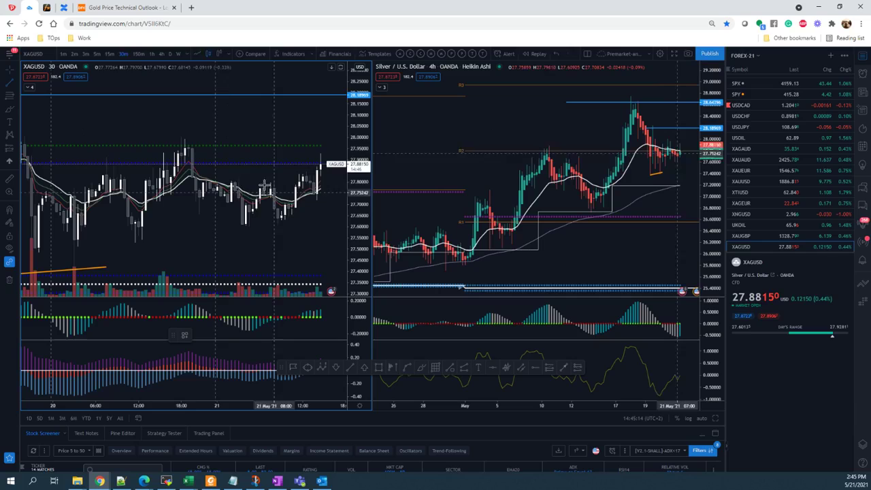
pyautogui.click(224, 169)
pyautogui.click(339, 194)
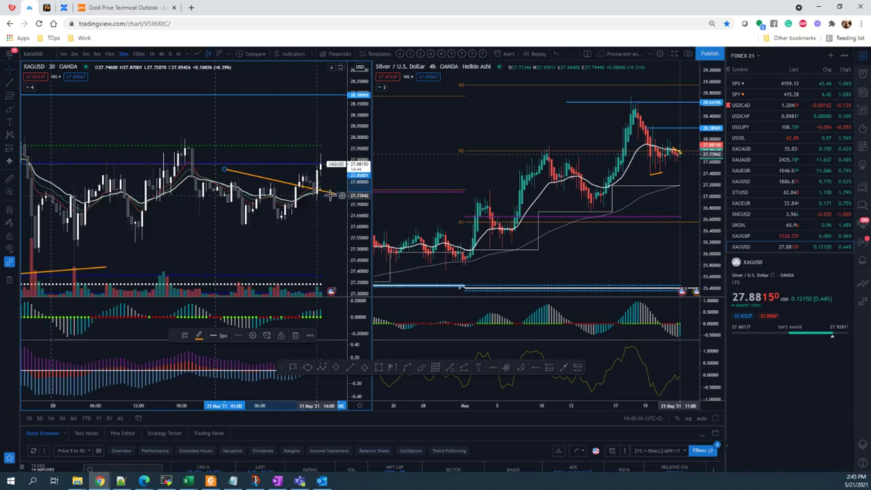
# Step: Zoom out and compress the price scale, then mark a horizontal level at about 28.19
pyautogui.scroll(-2, 325, 179)
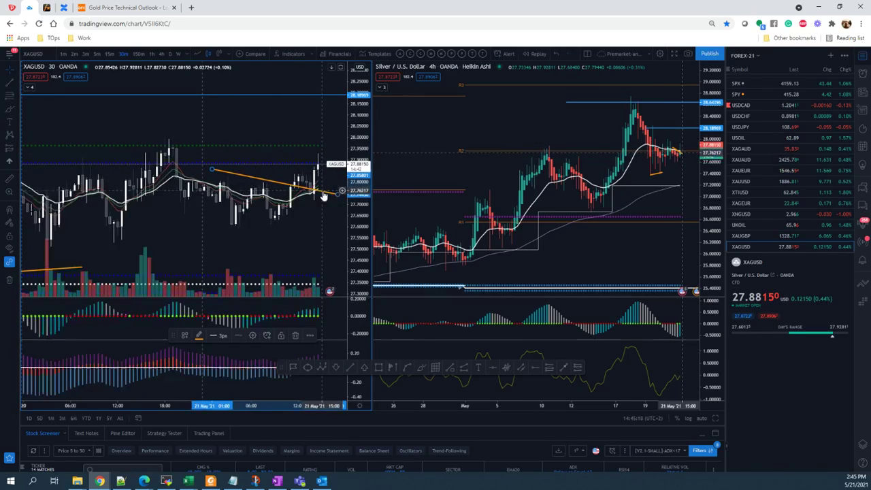
pyautogui.scroll(-2, 337, 185)
pyautogui.scroll(-5, 302, 214)
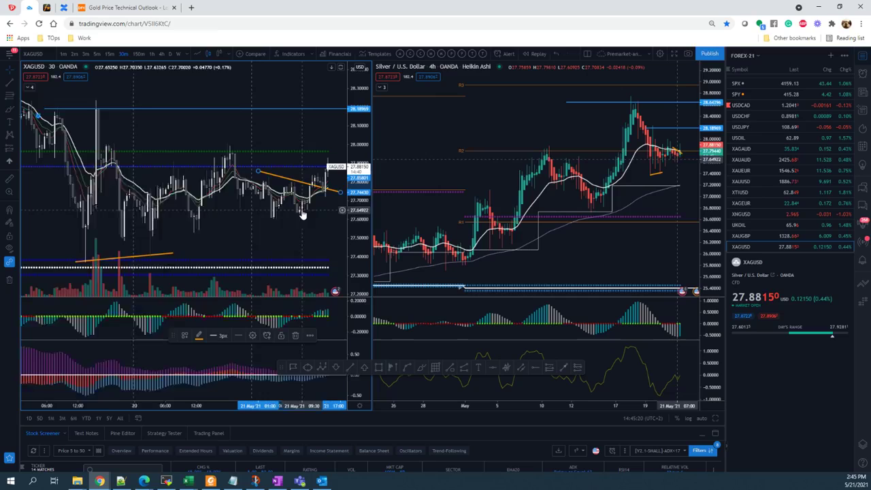
pyautogui.moveTo(359, 145); pyautogui.dragTo(359, 170)
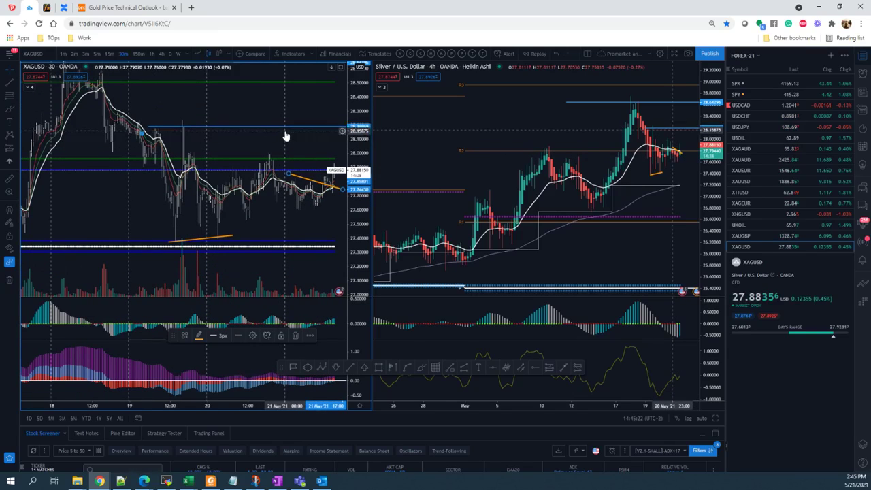
pyautogui.click(285, 126)
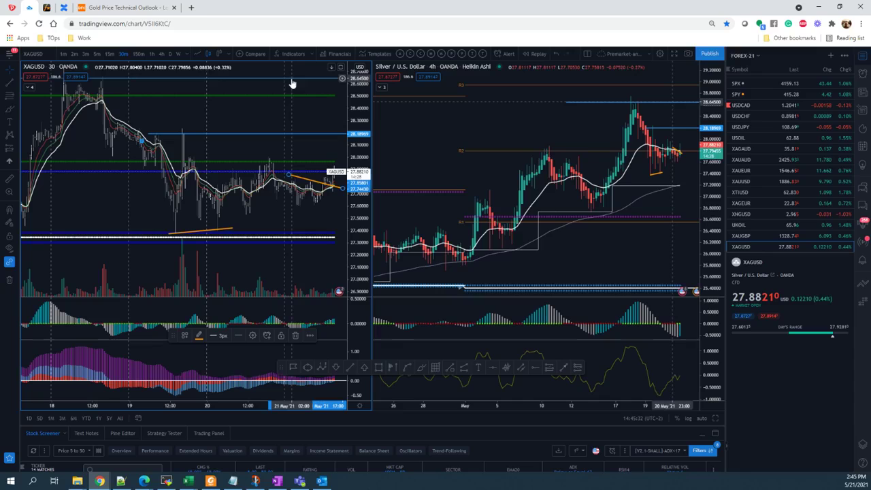
# Step: Draw a Fibonacci on the 4-hour silver chart from the 28.72 swing high to the 27.37 low
pyautogui.scroll(3, 553, 167)
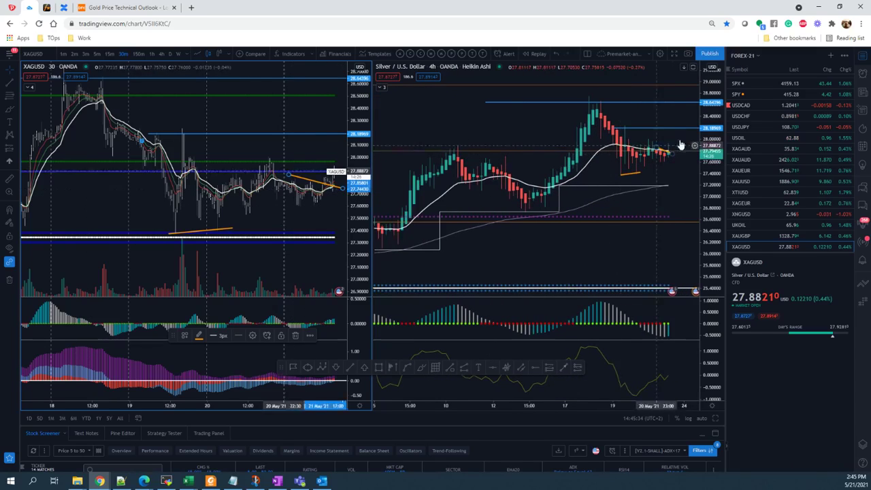
pyautogui.scroll(-3, 585, 136)
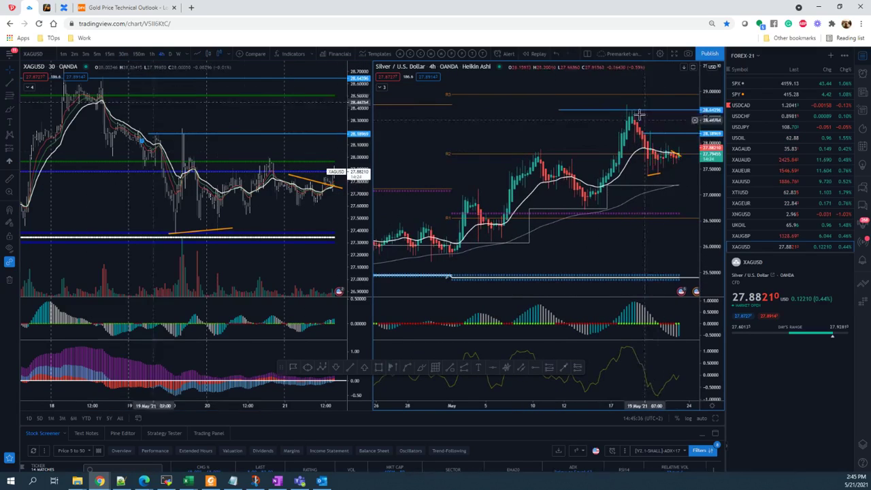
pyautogui.moveTo(668, 178); pyautogui.dragTo(629, 182)
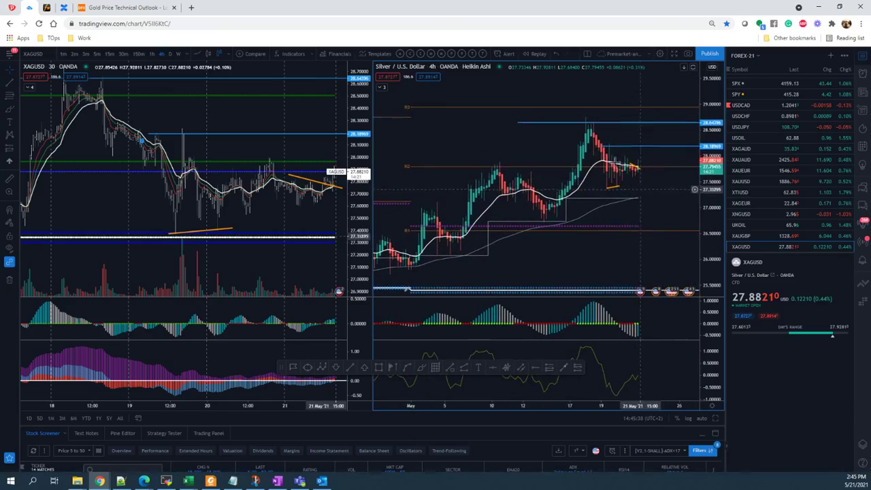
pyautogui.click(10, 95)
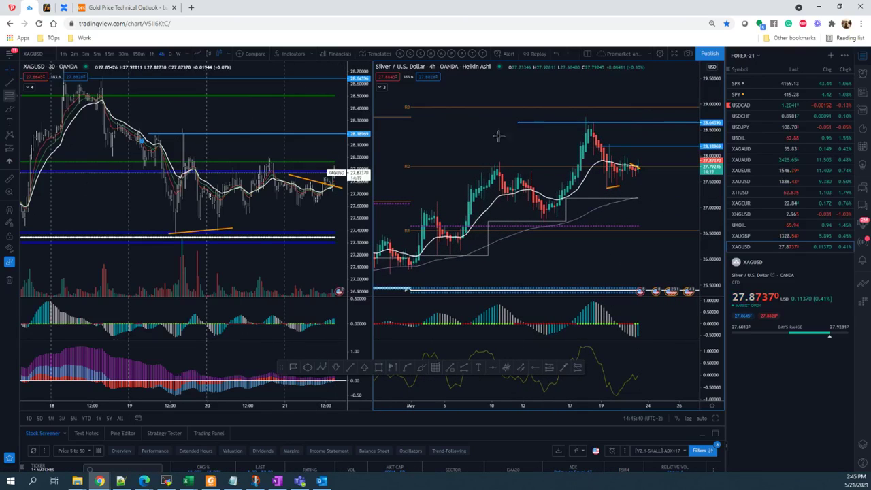
pyautogui.click(582, 119)
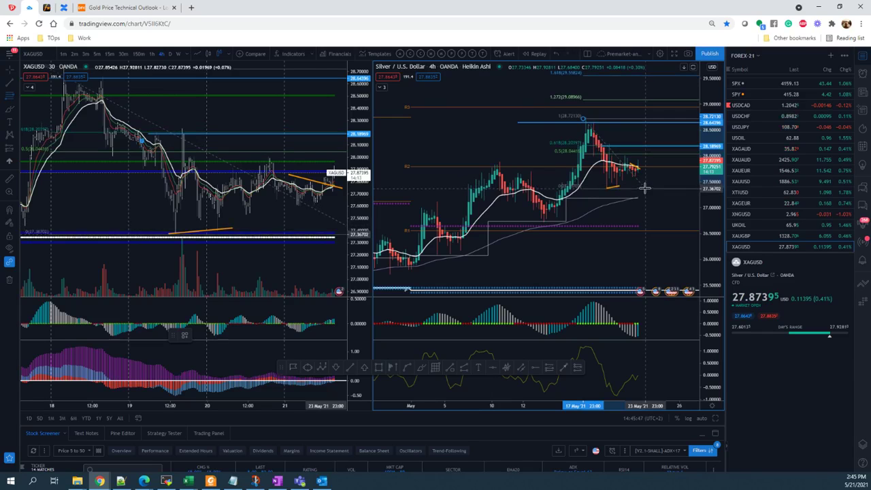
pyautogui.click(644, 188)
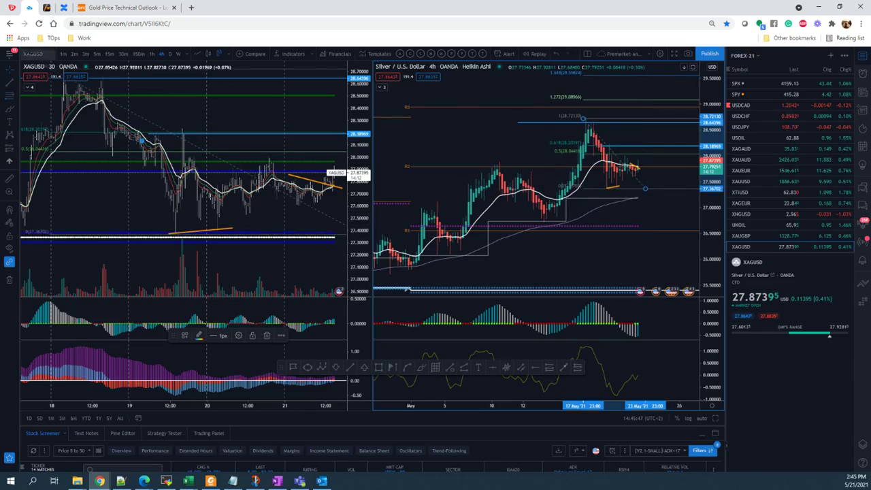
# Step: Nudge the Fibonacci's 1.272 extension target down to about 29.08
pyautogui.rightClick(544, 122)
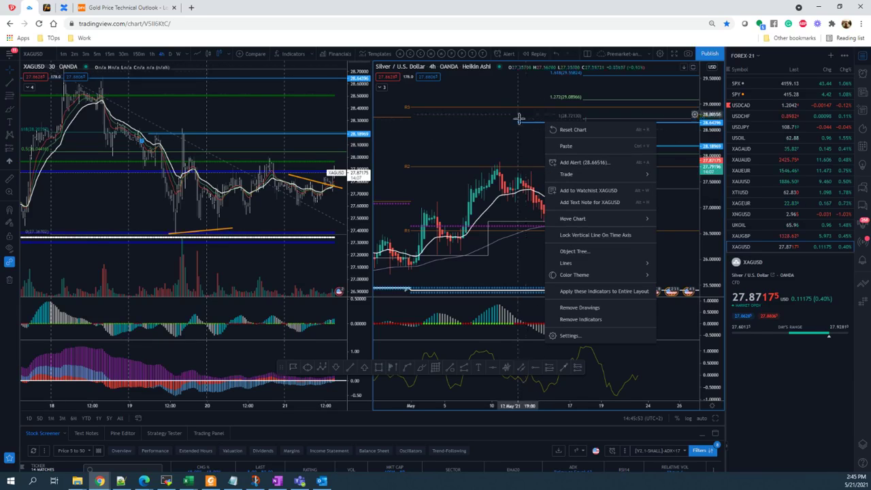
pyautogui.click(533, 96)
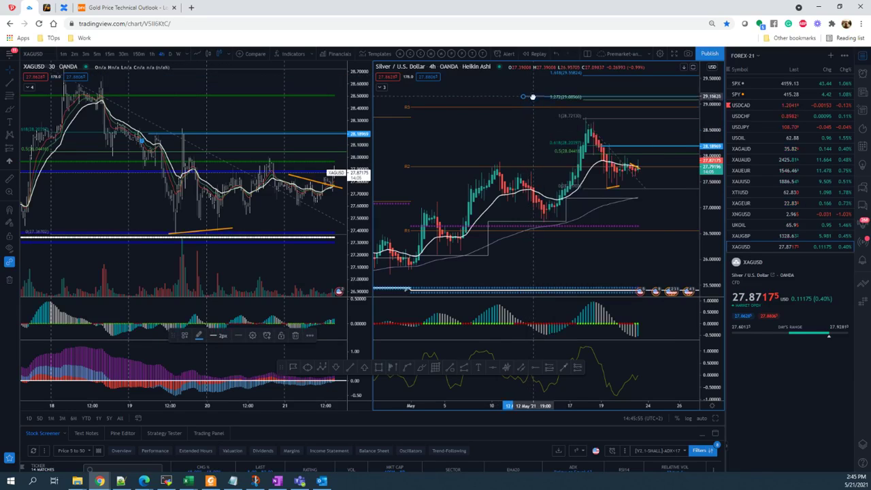
pyautogui.moveTo(532, 96); pyautogui.dragTo(533, 100)
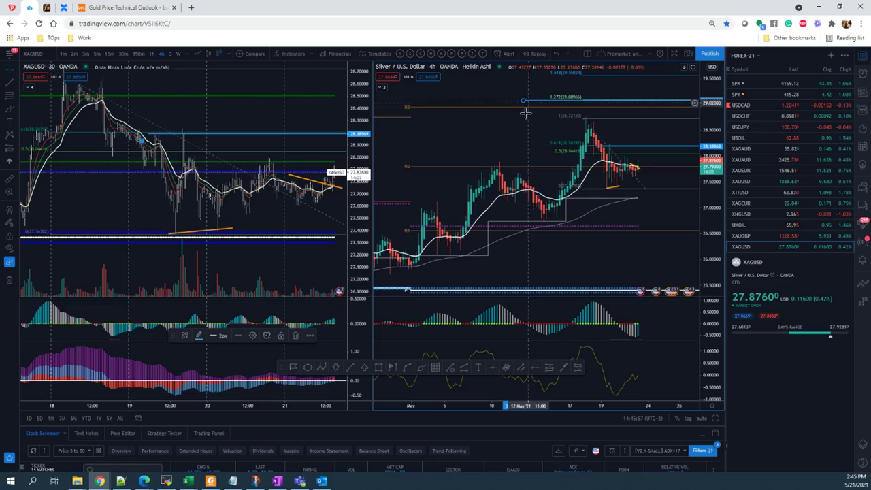
pyautogui.scroll(1, 249, 250)
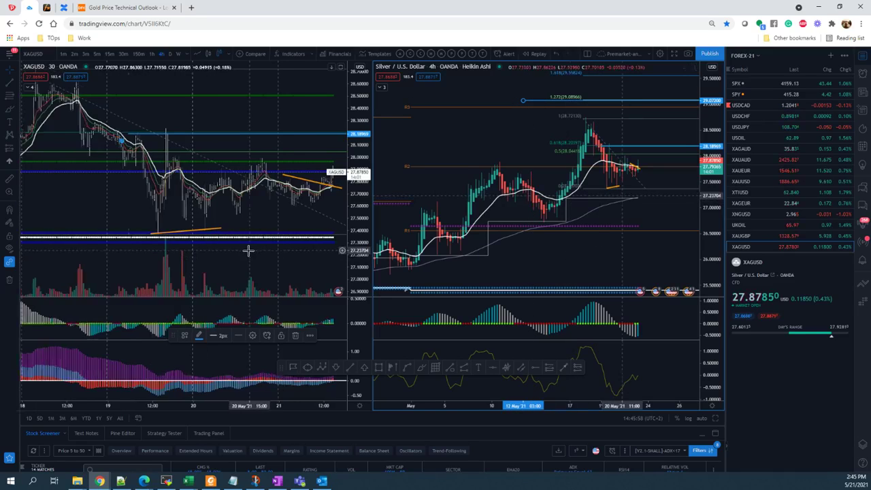
pyautogui.rightClick(286, 112)
# Step: Reset the left XAGUSD chart, switch it to 1-hour candles, and pan the 4-hour chart
pyautogui.click(326, 120)
pyautogui.scroll(2, 326, 119)
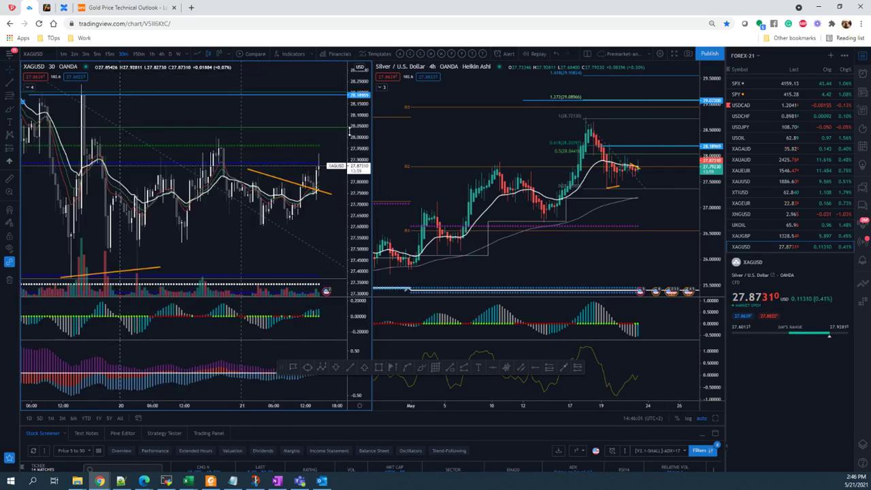
pyautogui.scroll(-1, 266, 231)
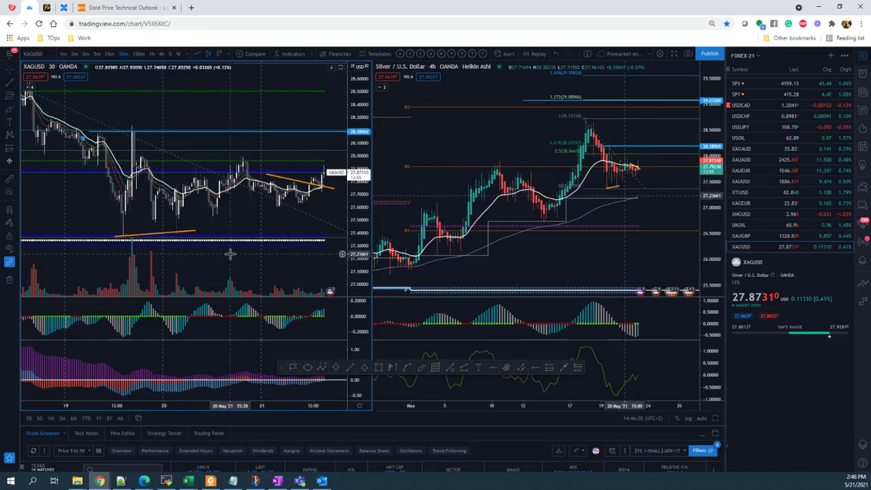
pyautogui.click(150, 54)
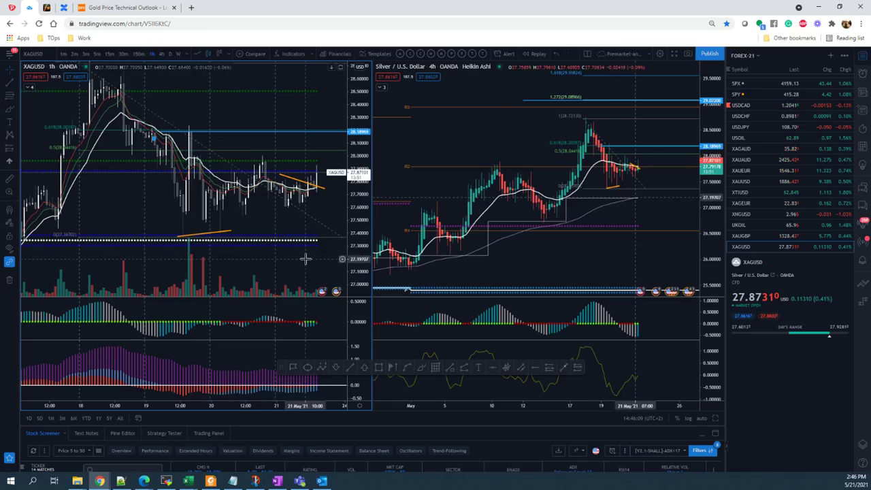
pyautogui.moveTo(542, 245); pyautogui.dragTo(552, 228)
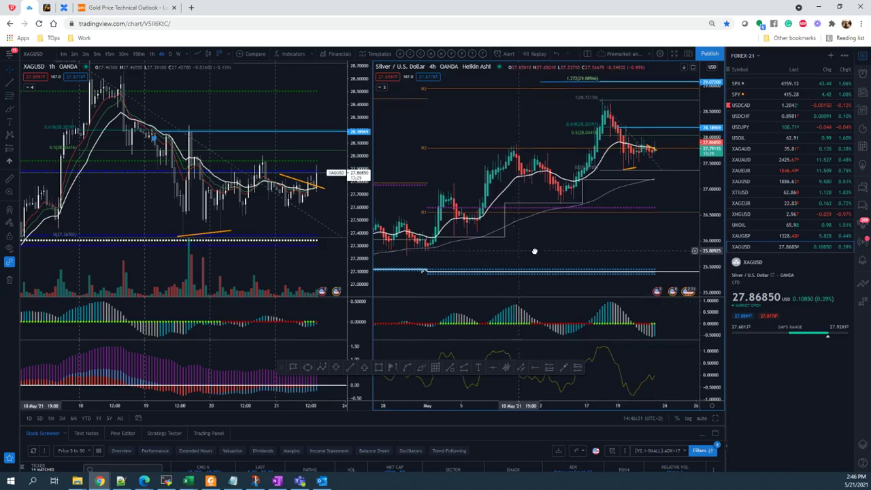
pyautogui.moveTo(534, 251); pyautogui.dragTo(560, 206)
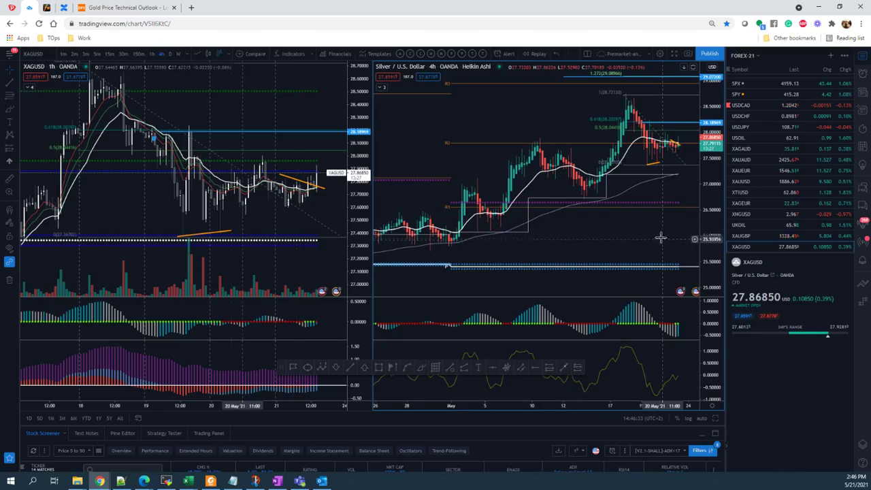
pyautogui.moveTo(660, 238); pyautogui.dragTo(660, 236)
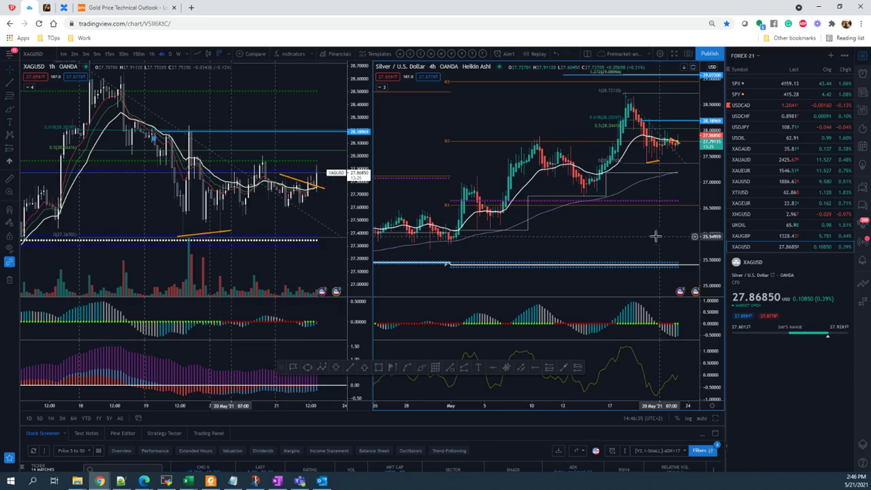
pyautogui.scroll(1, 628, 239)
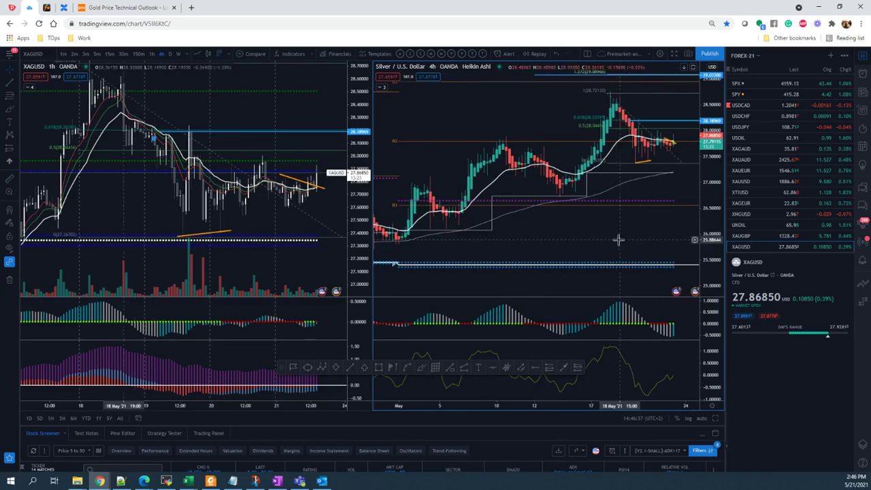